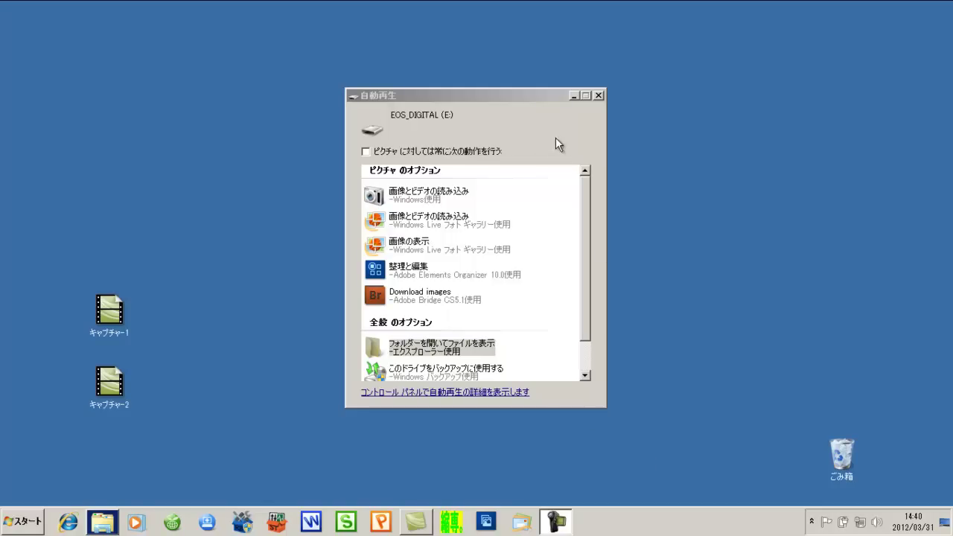
Dismiss the AutoPlay dialog and open the EOS_DIGITAL (E:) memory card from Computer
left_click(599, 95)
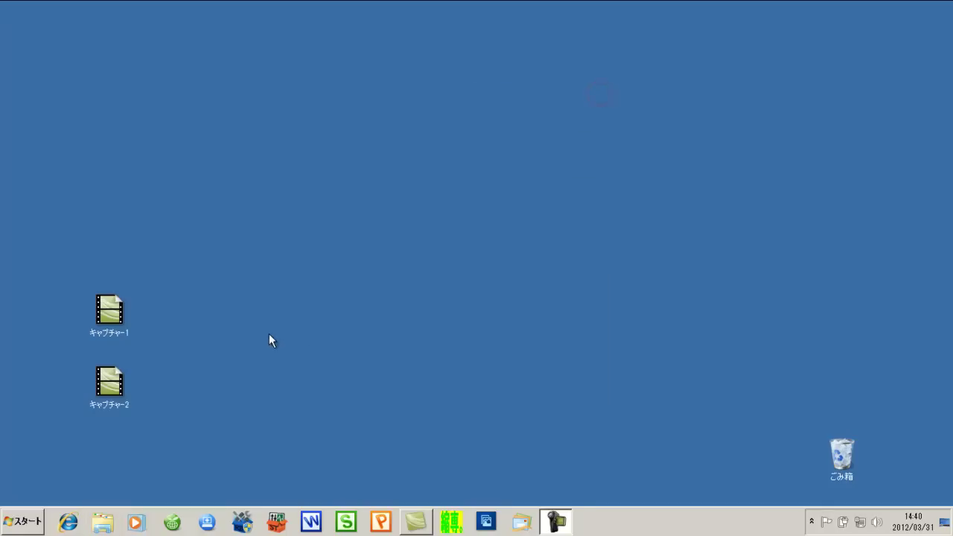
left_click(31, 530)
left_click(209, 323)
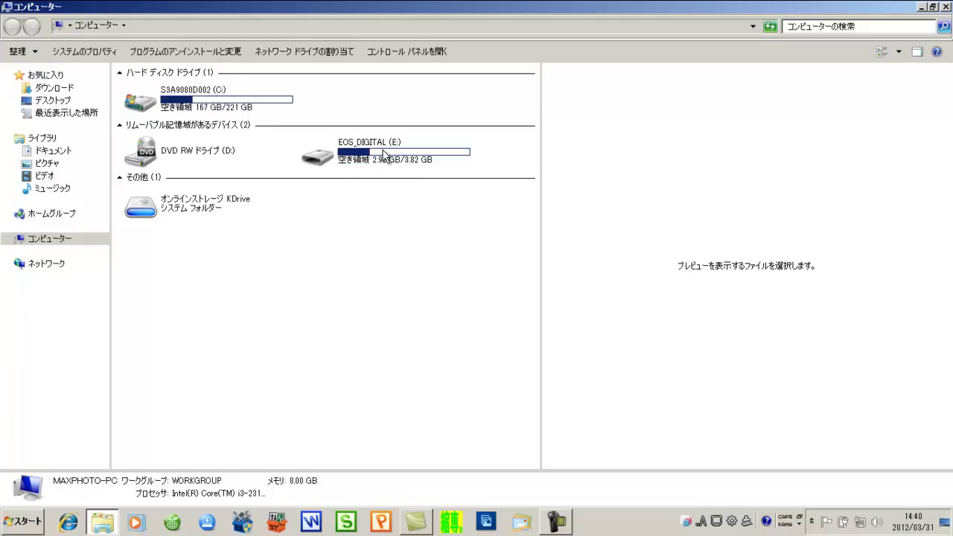
double_click(325, 162)
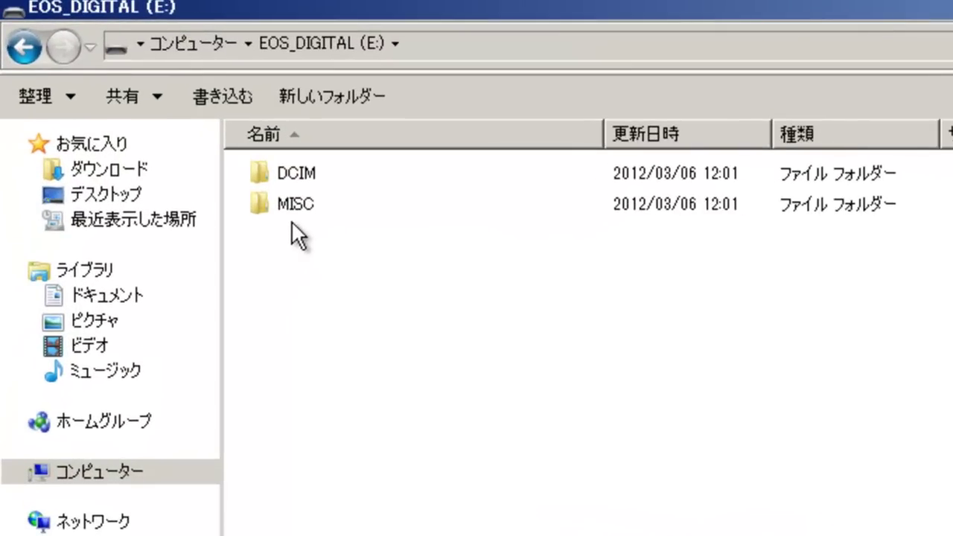
Check the card's MISC folder, and look through the image files in the 100EOS5D folder inside DCIM
double_click(281, 204)
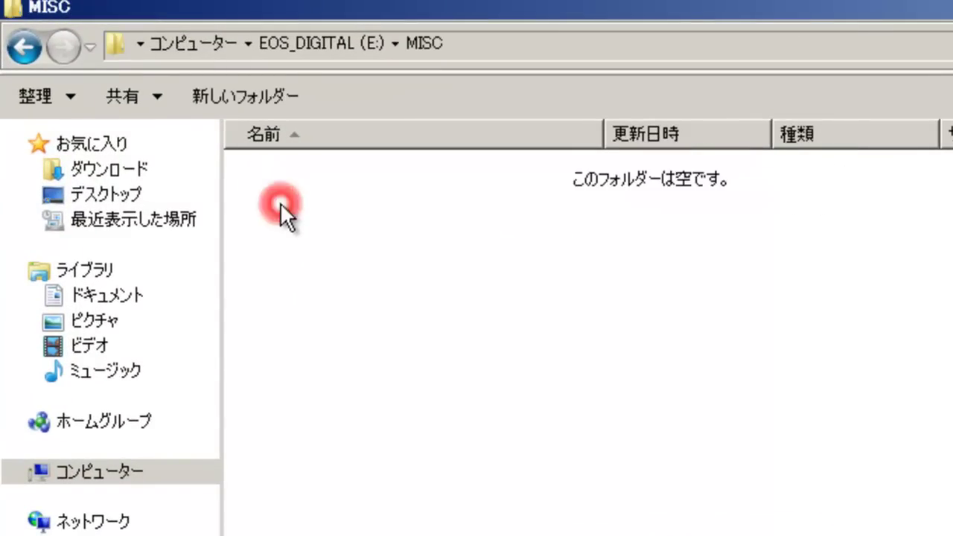
left_click(28, 46)
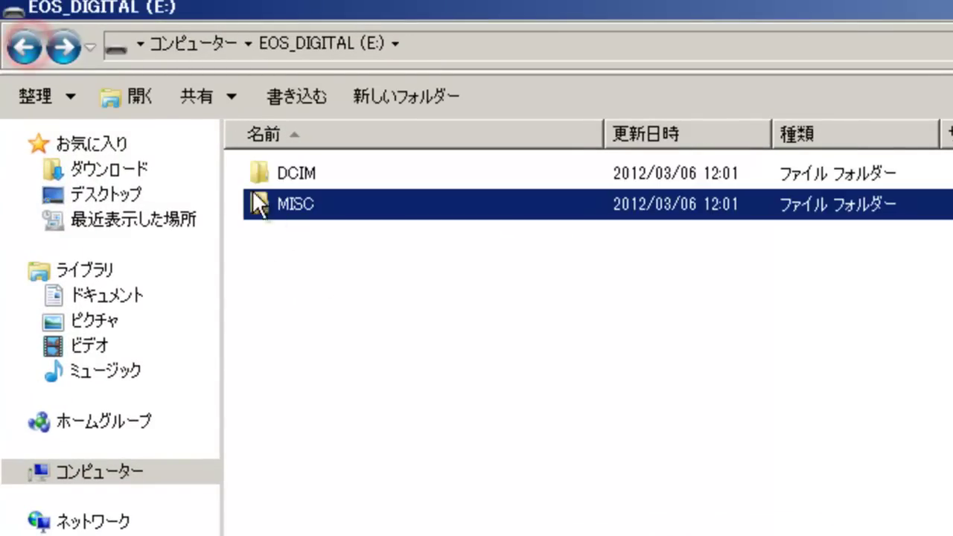
double_click(262, 170)
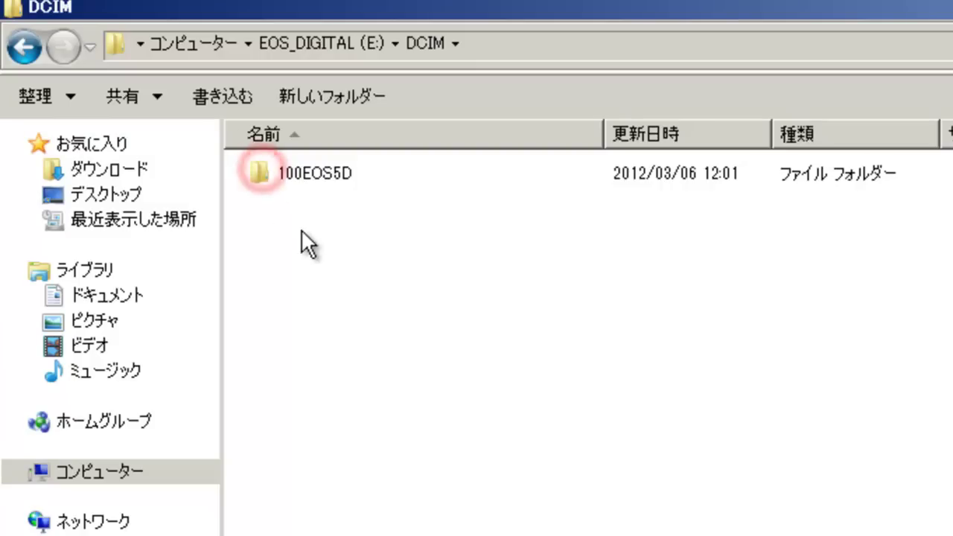
double_click(313, 174)
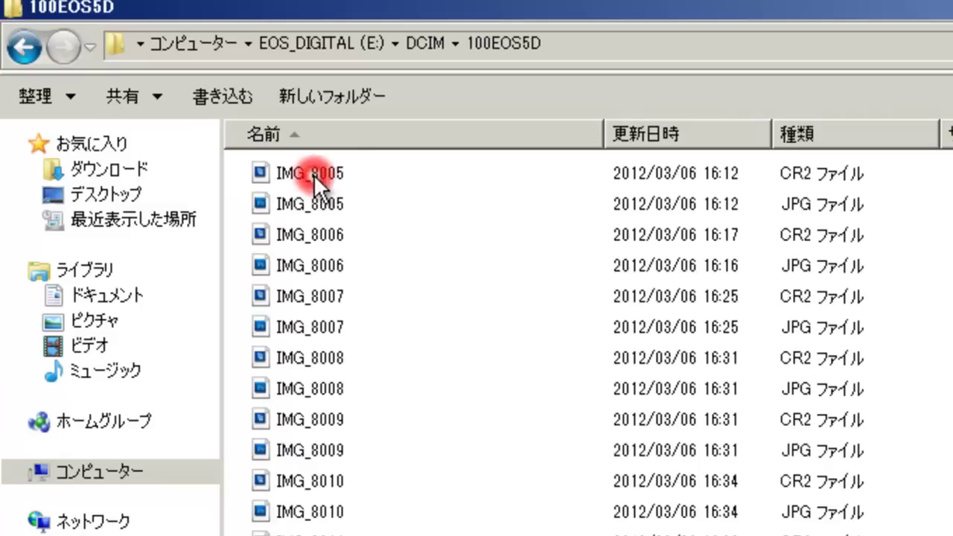
scroll(394, 283, "down", 5)
scroll(384, 308, "down", 10)
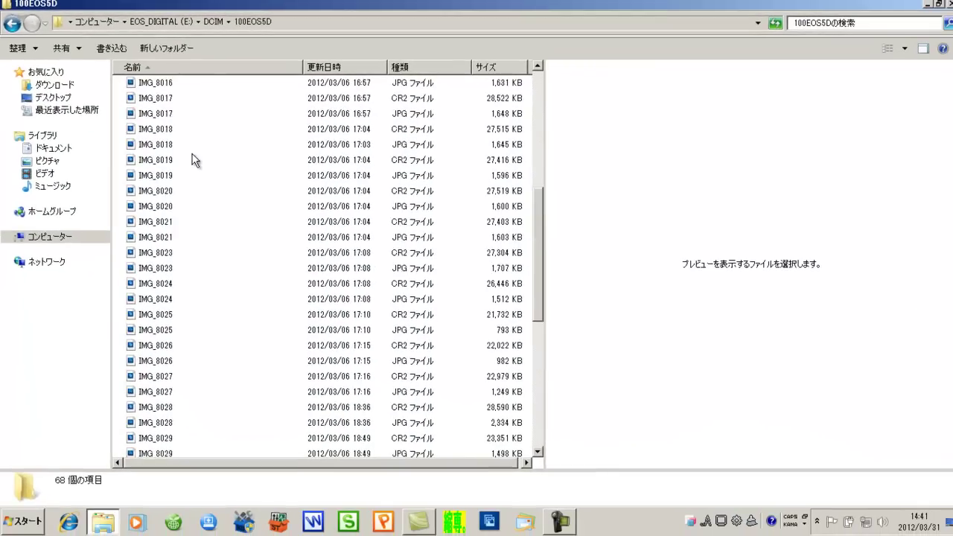
scroll(235, 190, "up", 7)
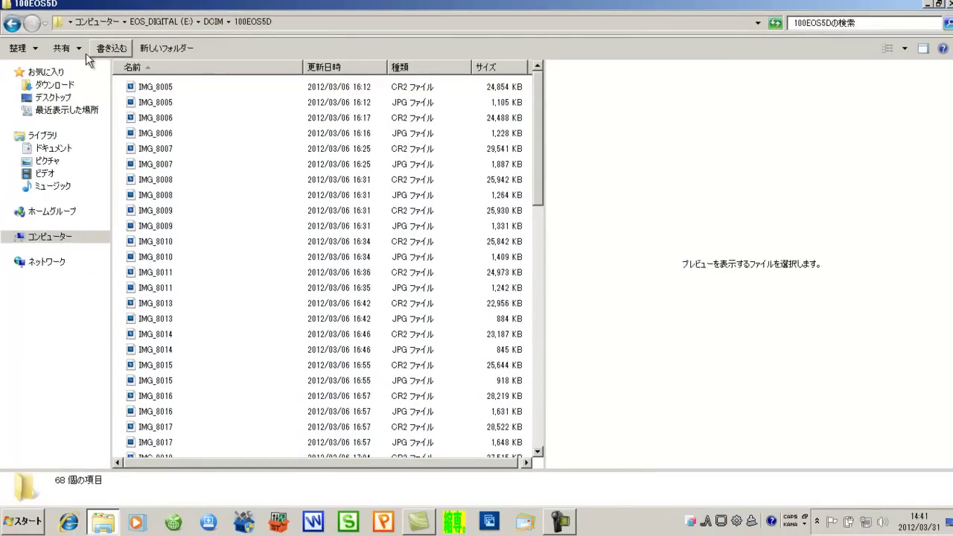
Go back to the DCIM folder, move its restored window aside and open the Pictures library beside it
left_click(12, 23)
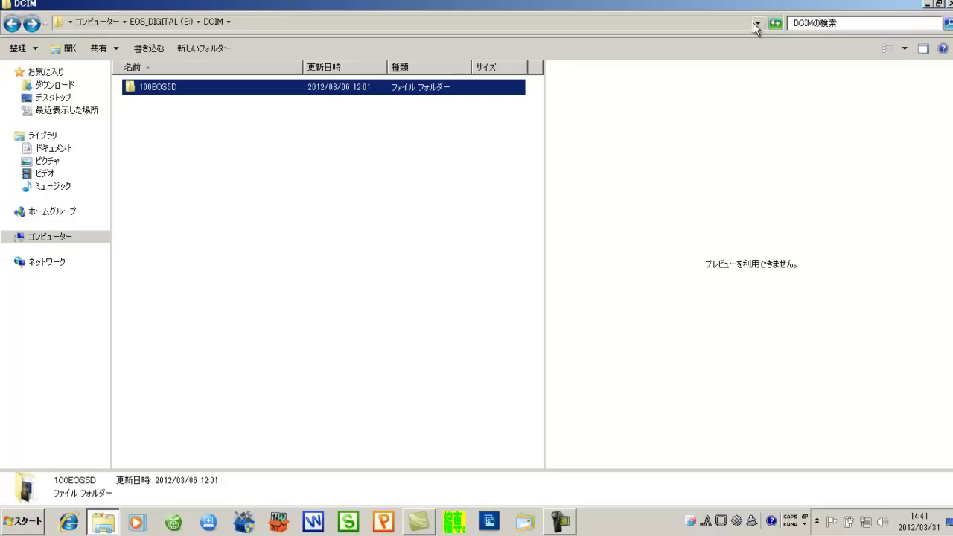
left_click(940, 4)
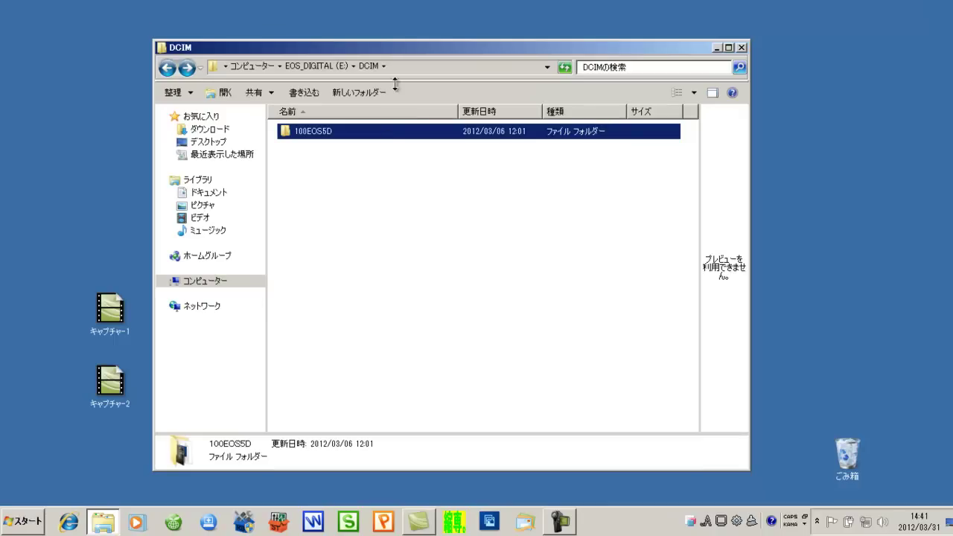
left_click_drag(430, 47, 662, 87)
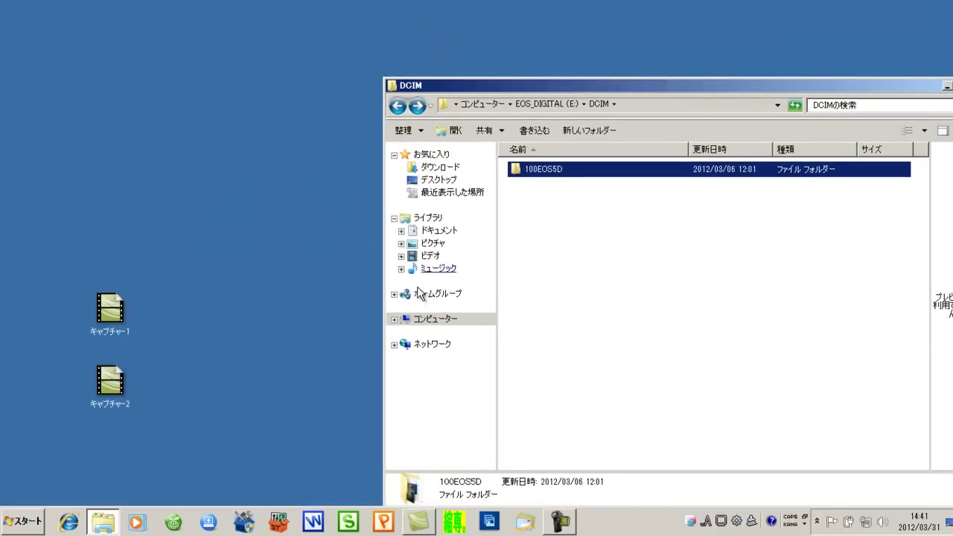
left_click(16, 522)
left_click(195, 268)
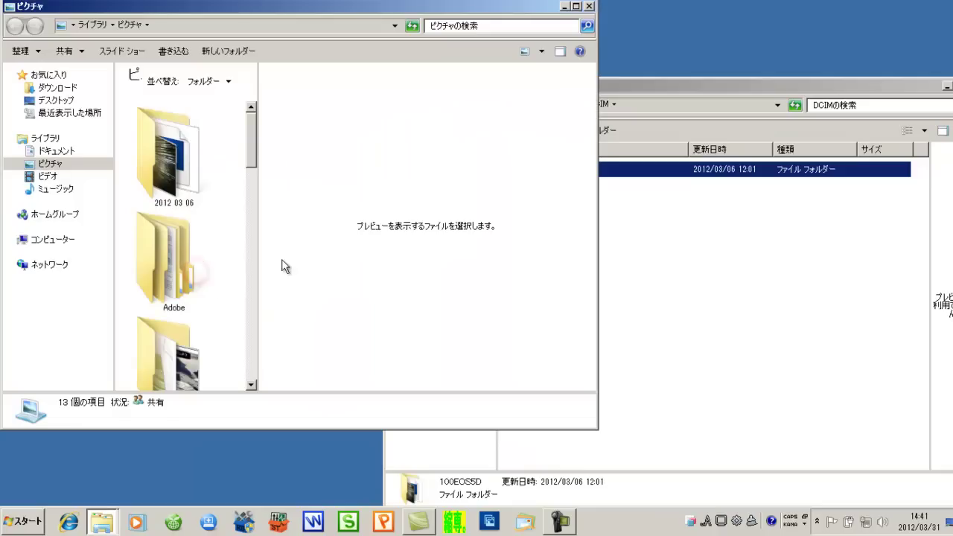
left_click_drag(251, 139, 253, 162)
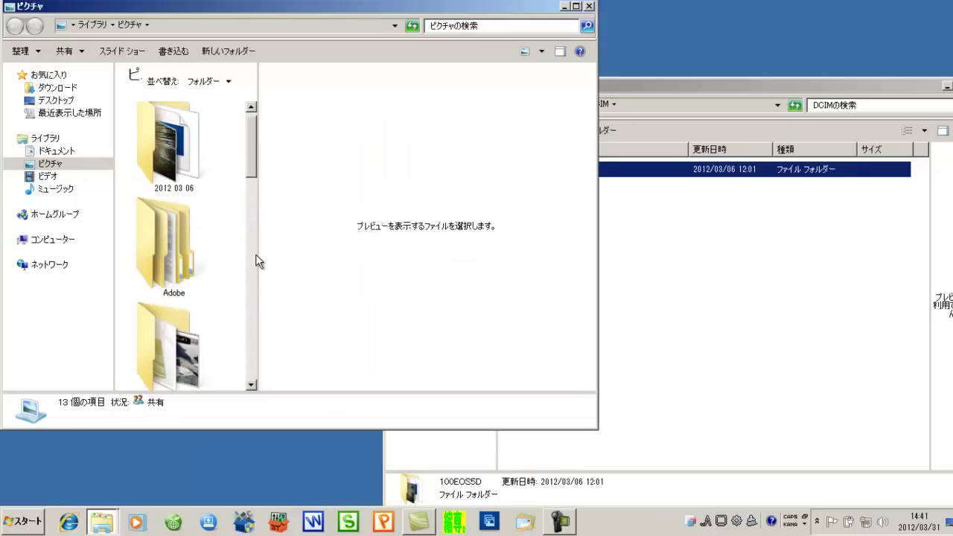
Copy the 100EOS5D folder from the card's DCIM folder into the Pictures library
left_click(675, 243)
left_click_drag(519, 175, 233, 245)
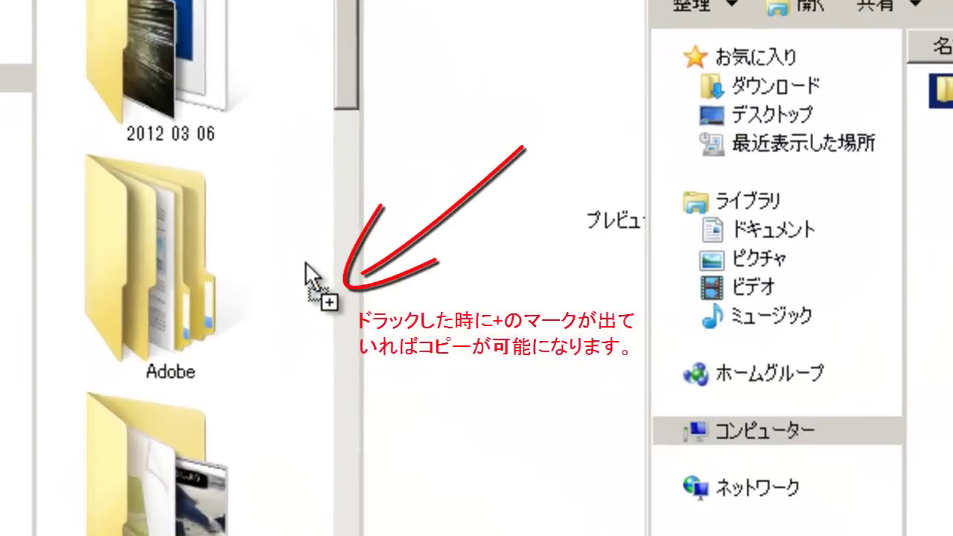
left_click_drag(306, 261, 318, 262)
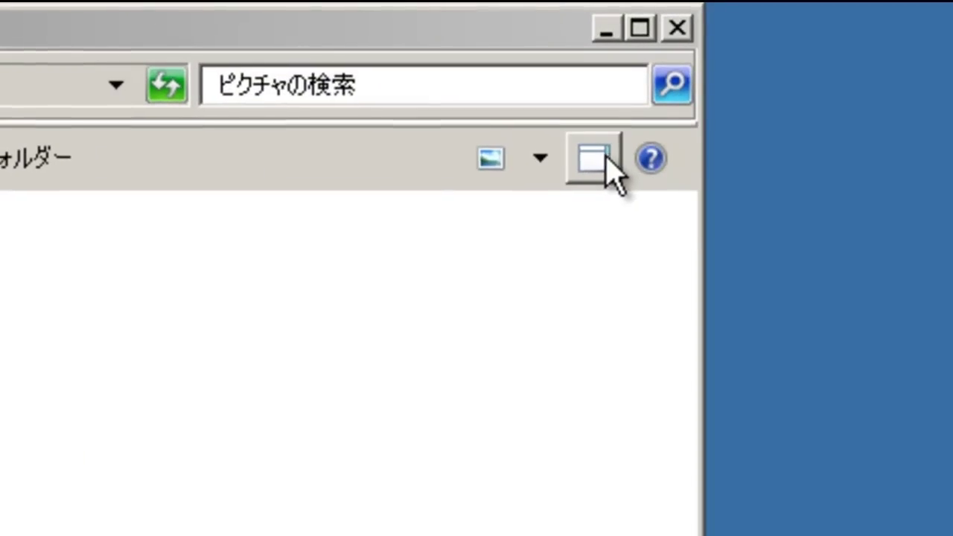
Hide the preview pane of the Pictures window and display its contents as large icons
left_click(607, 158)
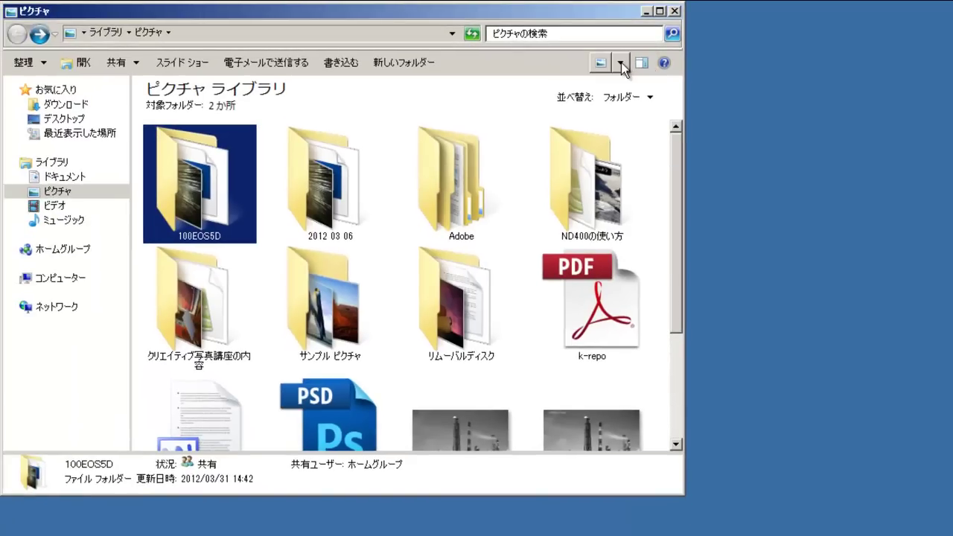
left_click(622, 62)
left_click(666, 77)
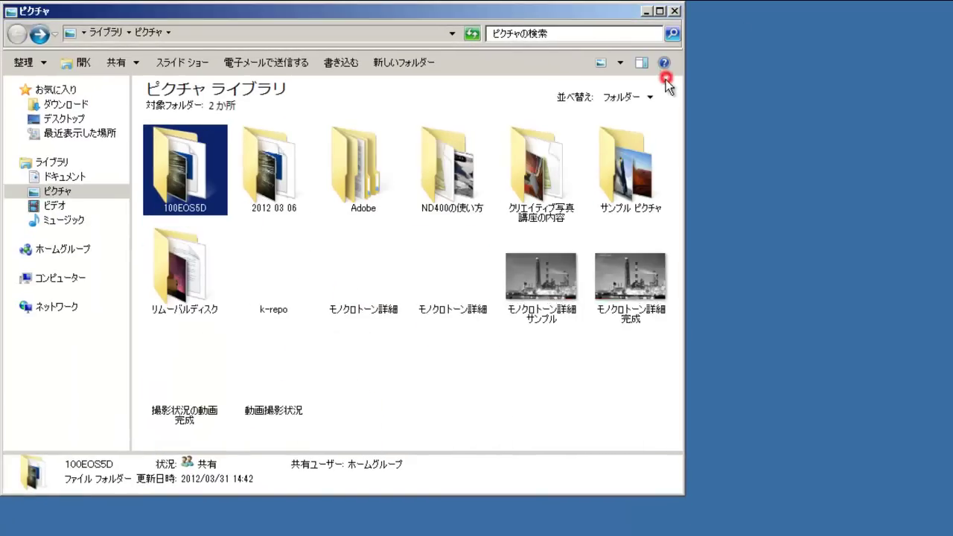
Try the medium and extra large icon views in the Pictures library, return to large icons and clear the selection
left_click(622, 63)
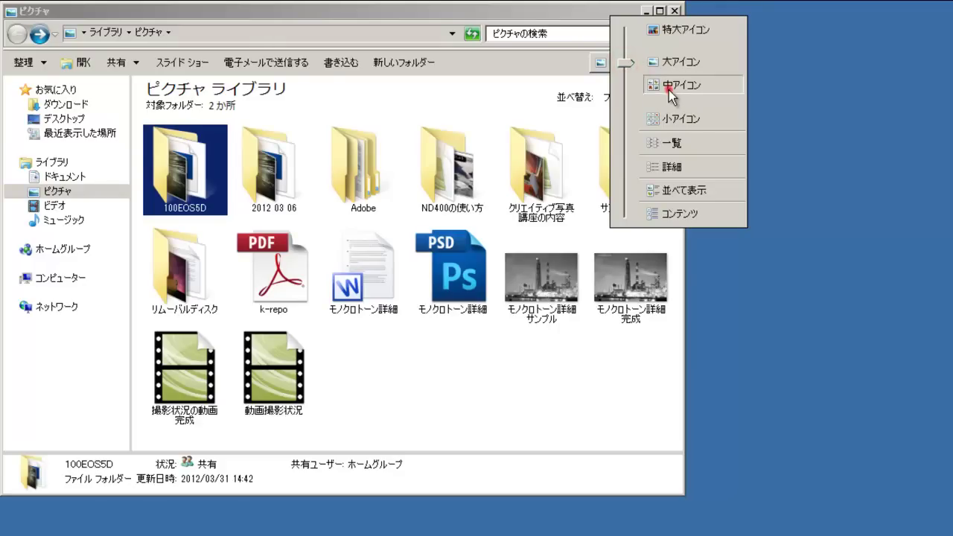
left_click(669, 91)
left_click(622, 60)
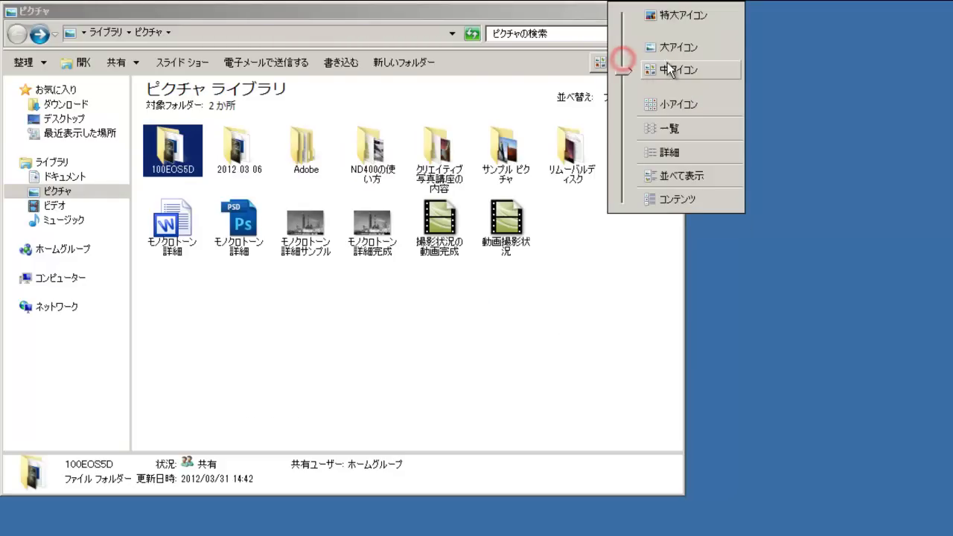
left_click(665, 15)
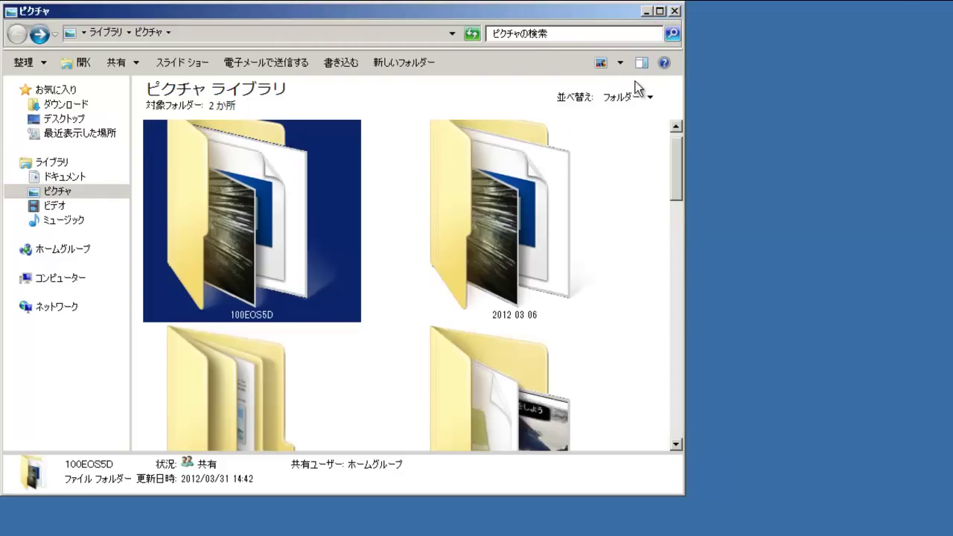
left_click(625, 68)
left_click(661, 98)
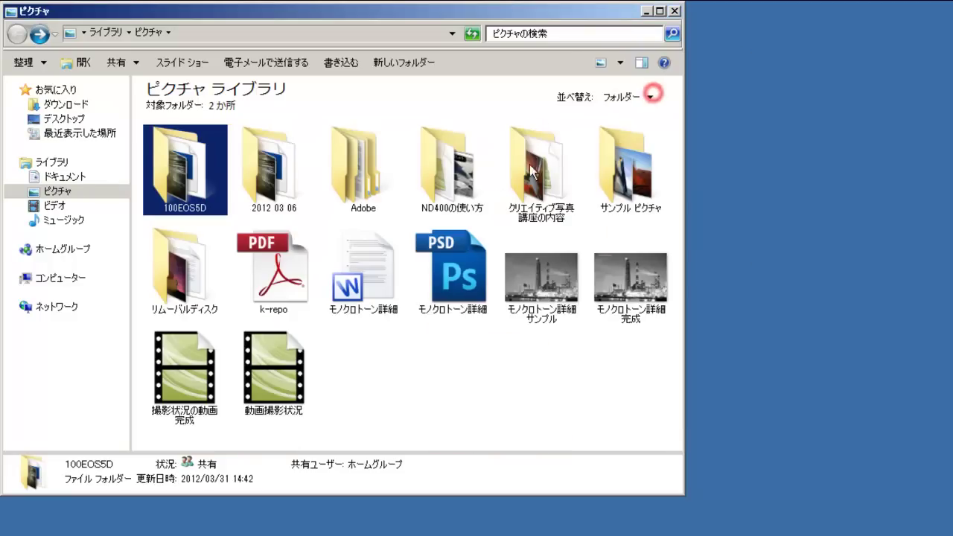
left_click(407, 374)
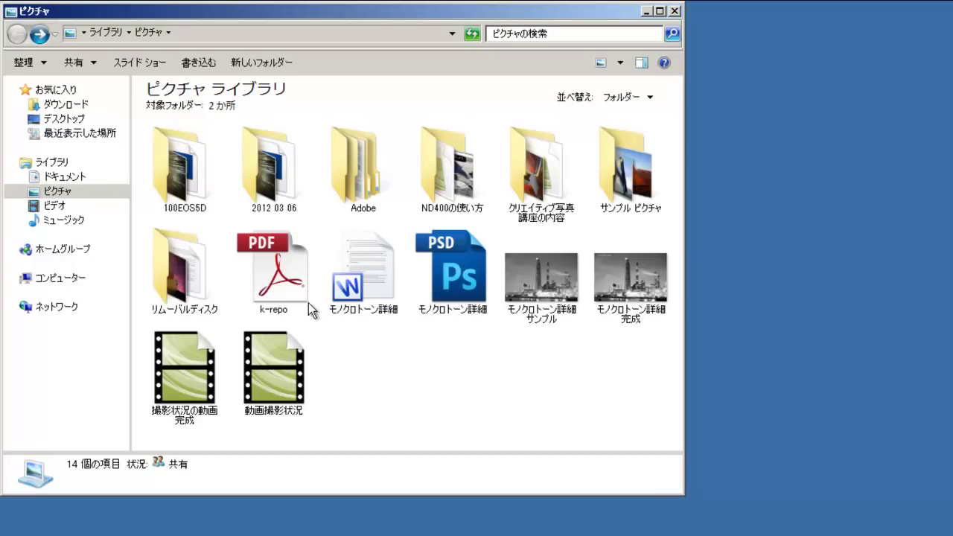
left_click(181, 210)
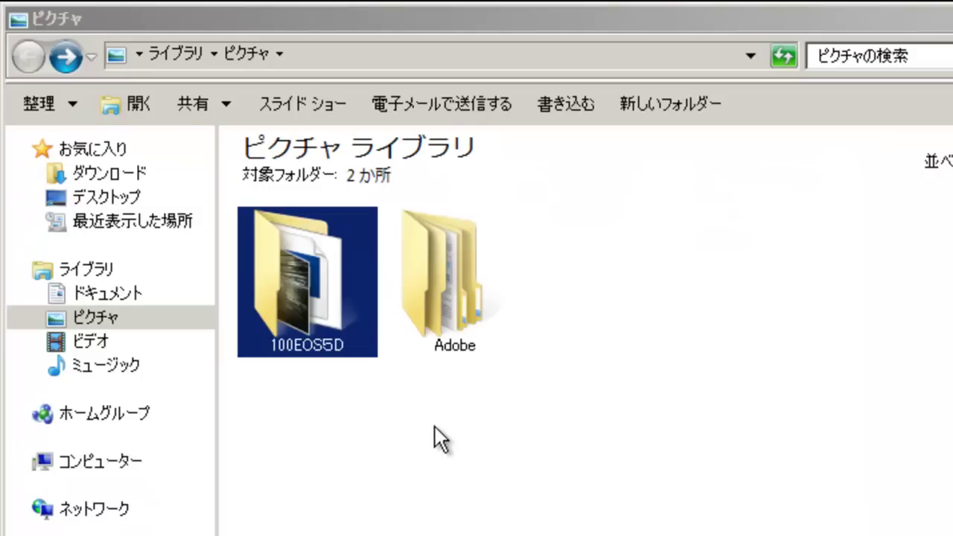
left_click(326, 345)
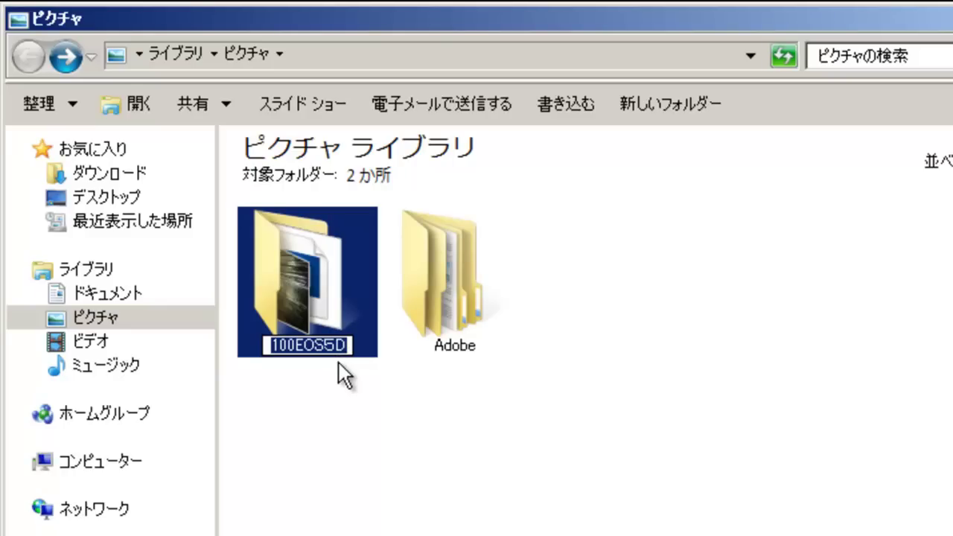
left_click(385, 365)
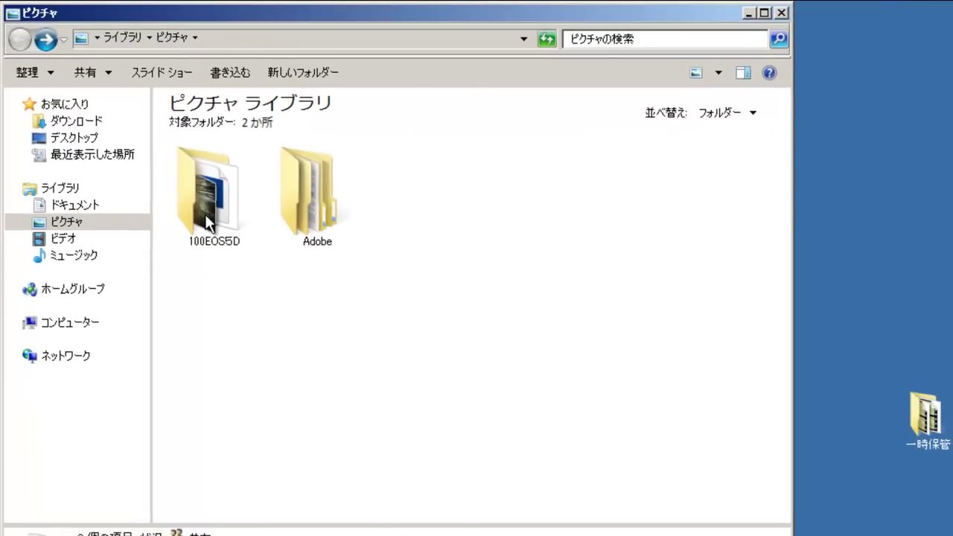
Rename the 100EOS5D folder in the Pictures library as 120306大洗海岸
left_click(204, 213)
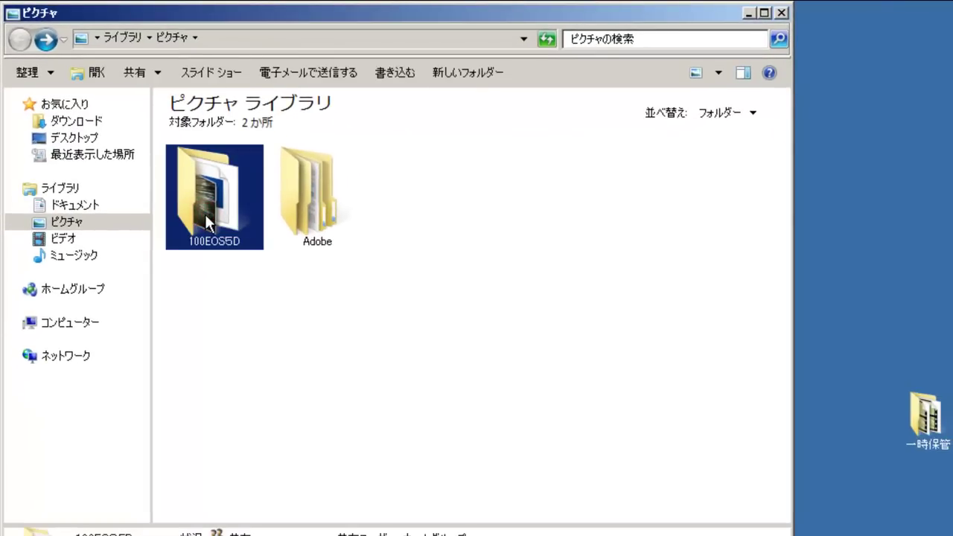
right_click(204, 214)
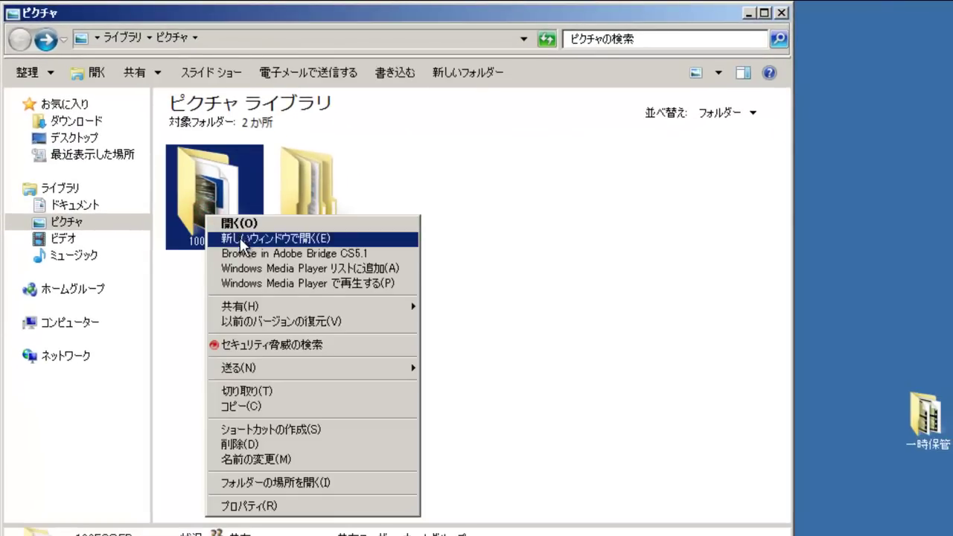
left_click(286, 461)
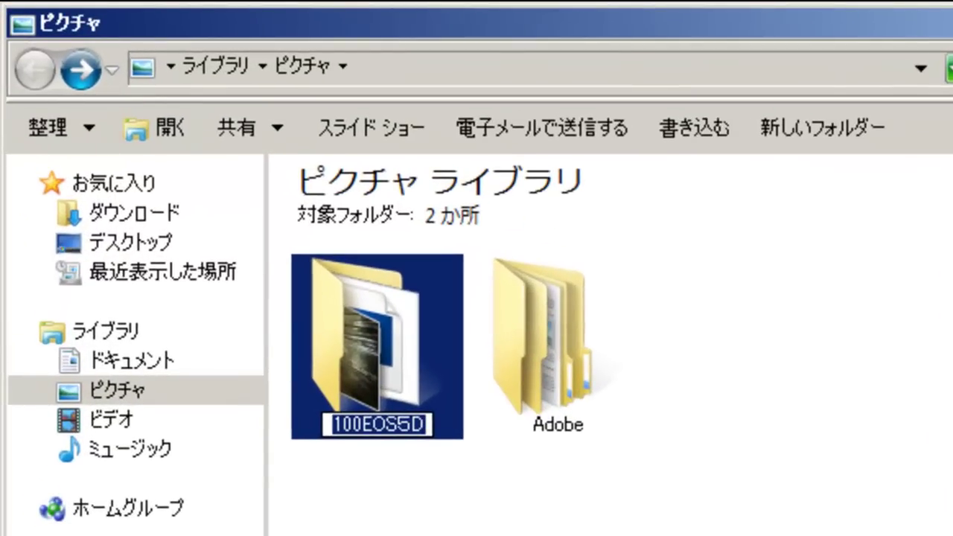
type("120306")
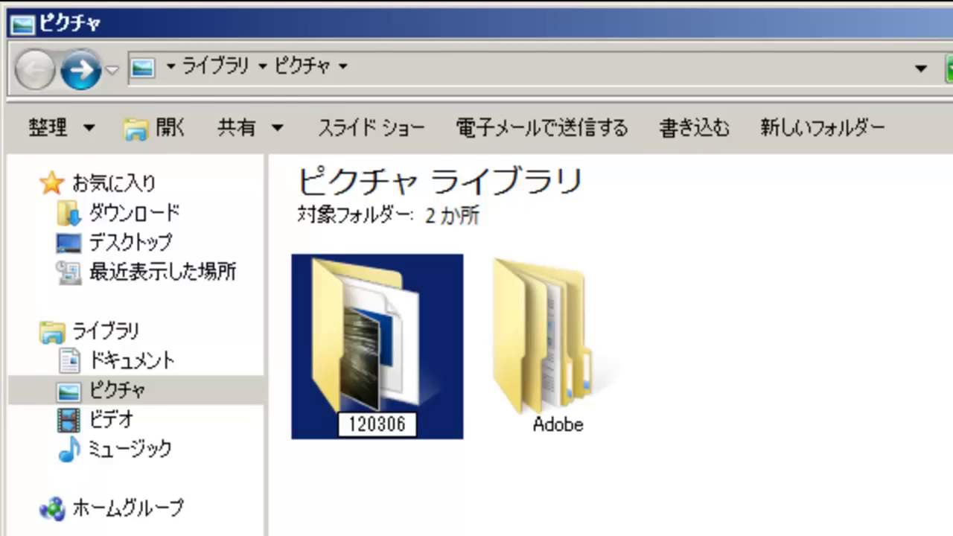
type("おお")
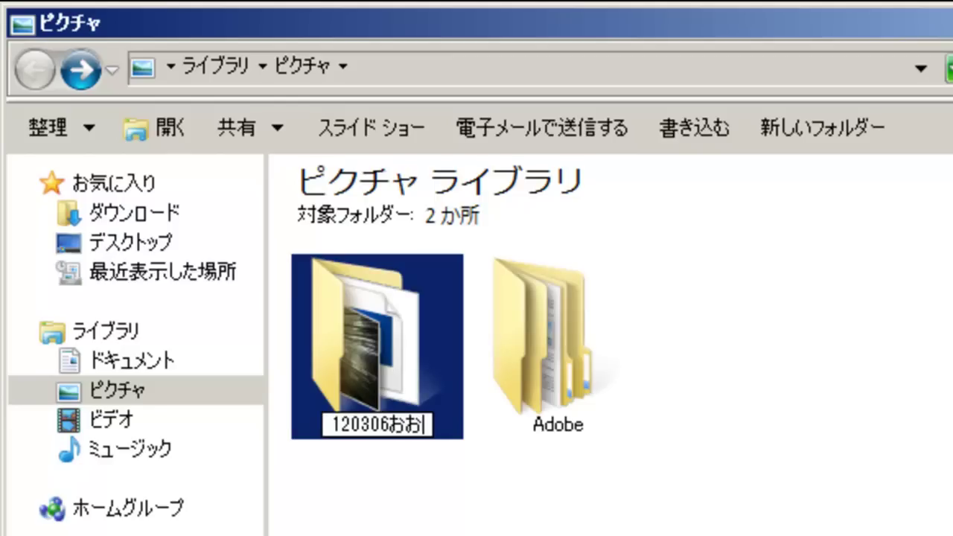
type("あらい")
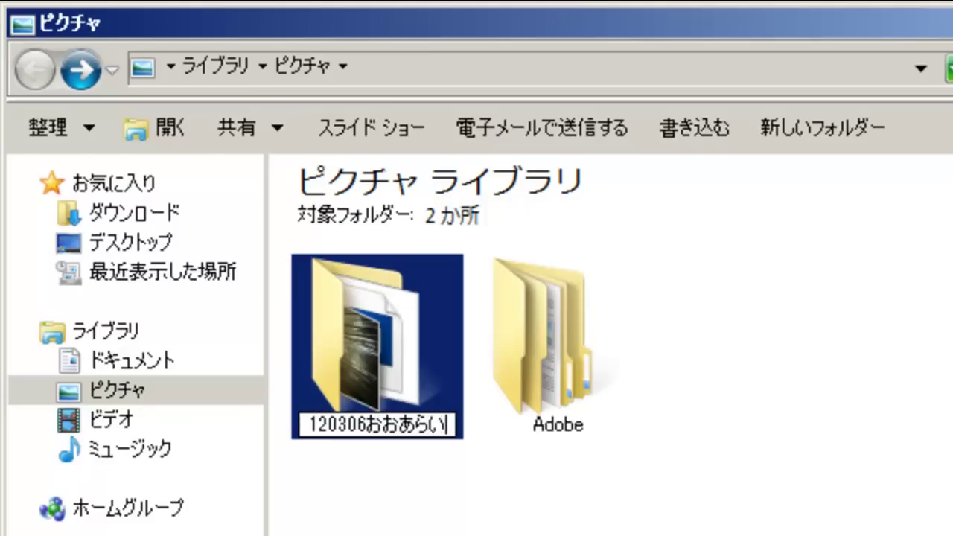
type("kaigan")
key("space")
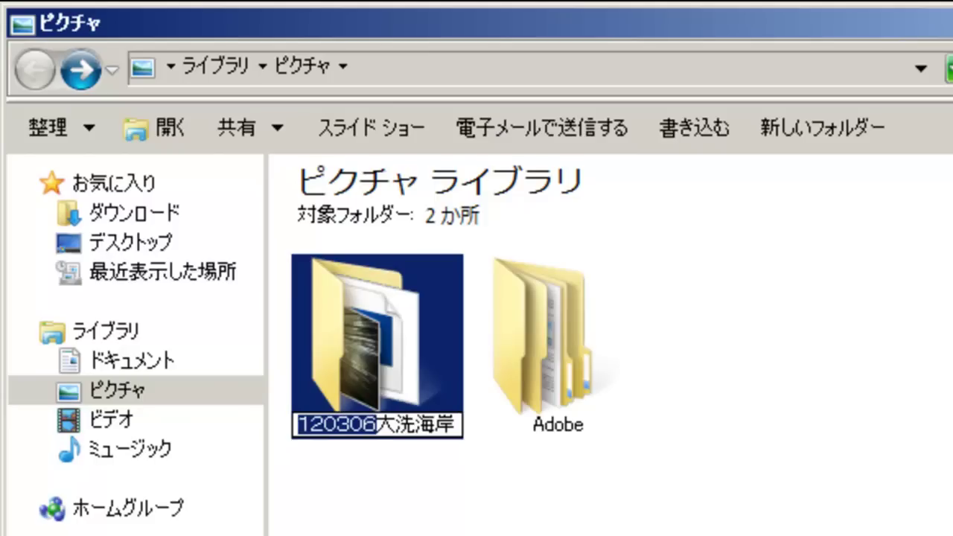
key("space")
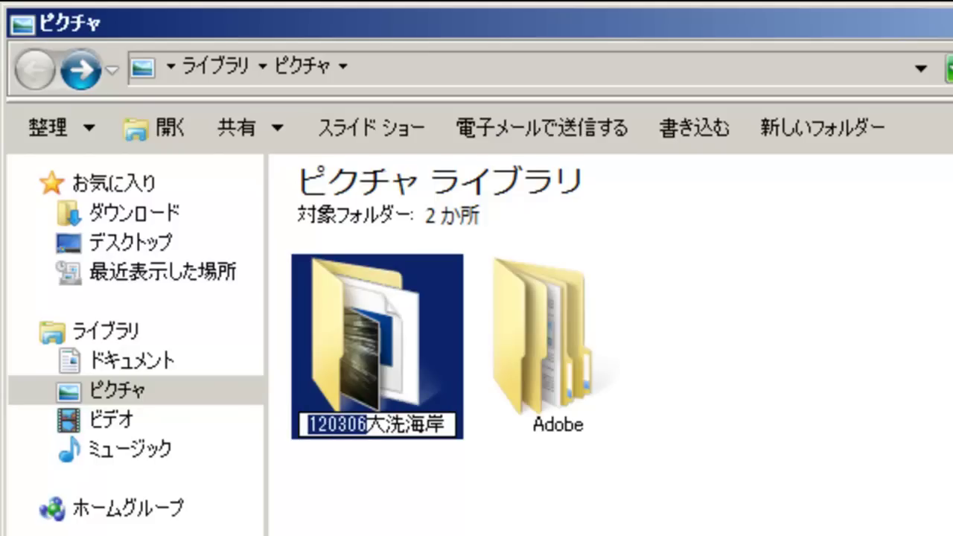
key("Return")
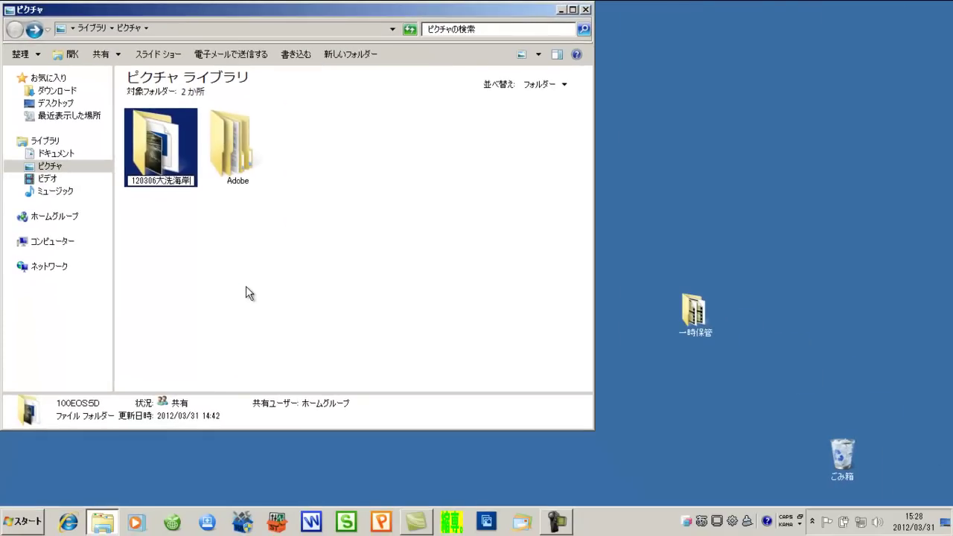
Confirm the folder's new name and switch to the Organizer (整理) of Adobe Photoshop Elements 10
left_click(246, 286)
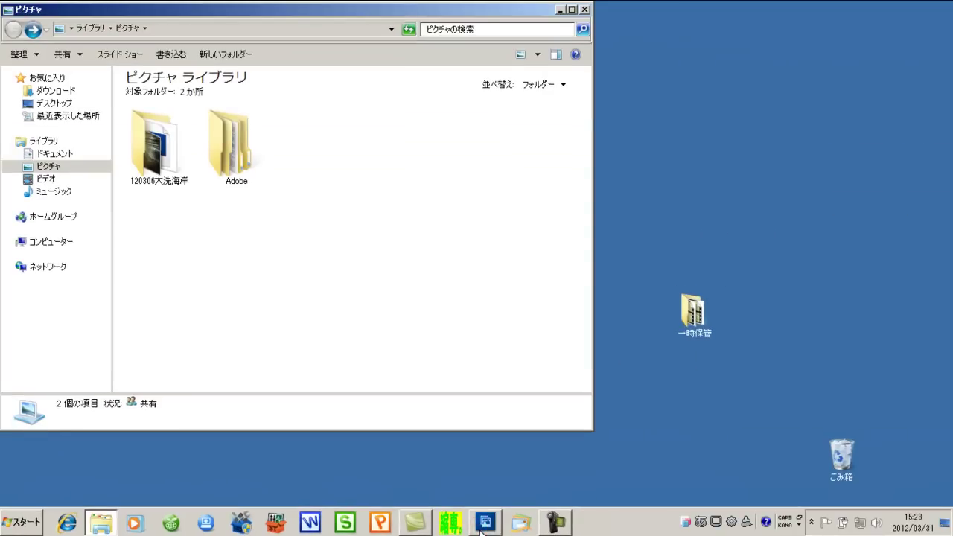
left_click(482, 526)
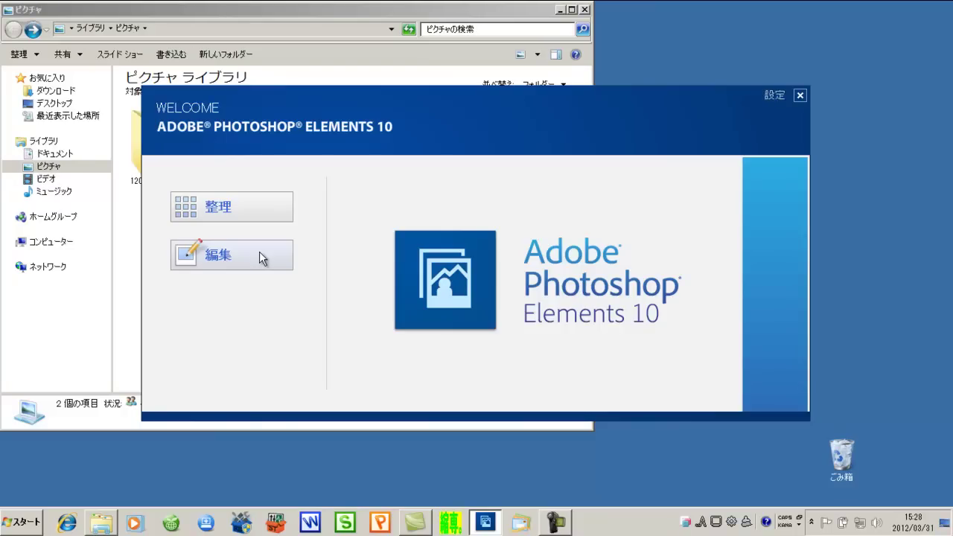
left_click(256, 216)
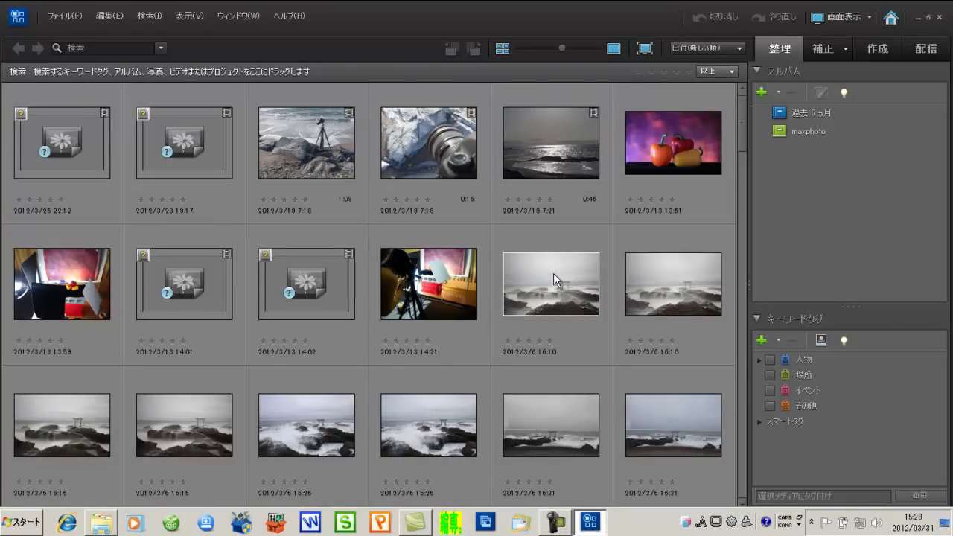
Try out the thumbnail sizes in the photo browser, from the smallest grid up to a single photo and back
left_click_drag(743, 120, 746, 158)
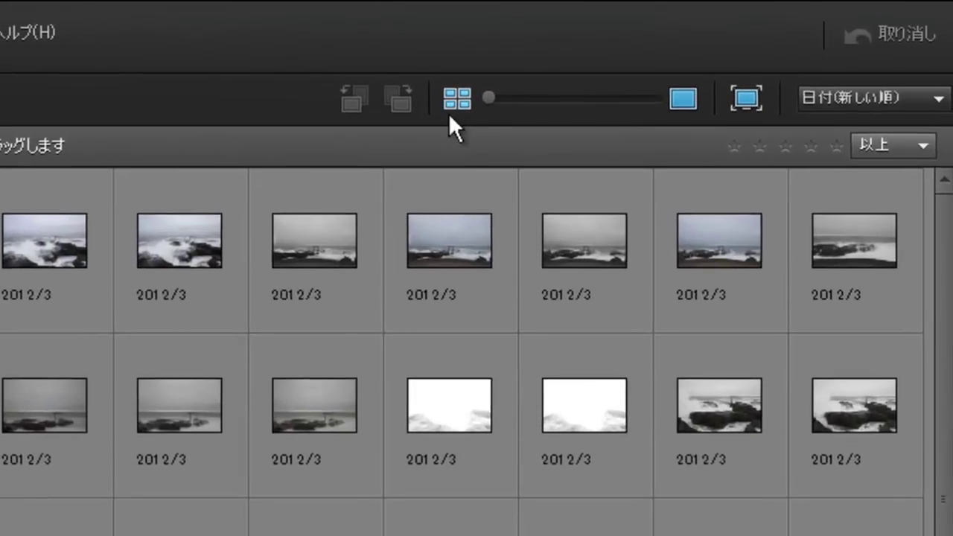
left_click(501, 53)
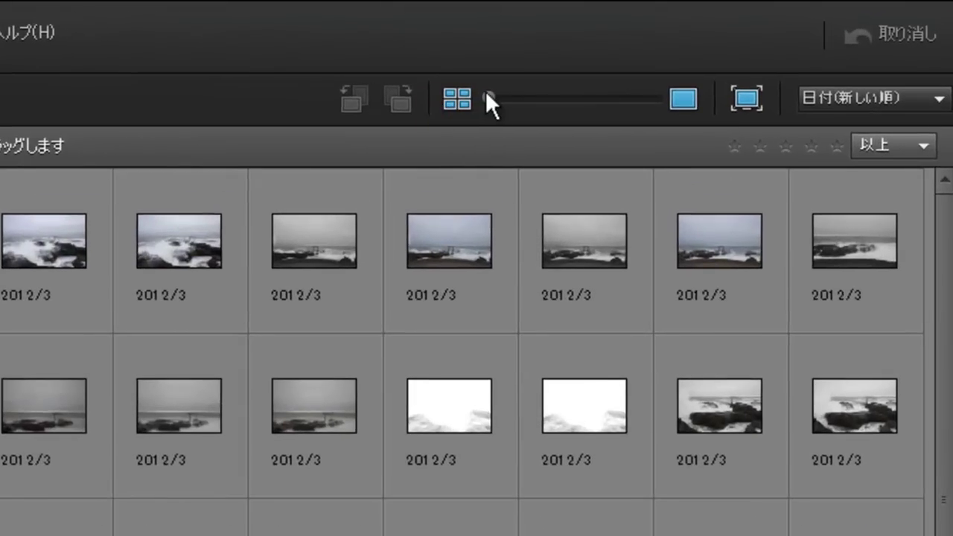
left_click(458, 98)
left_click_drag(490, 96, 612, 108)
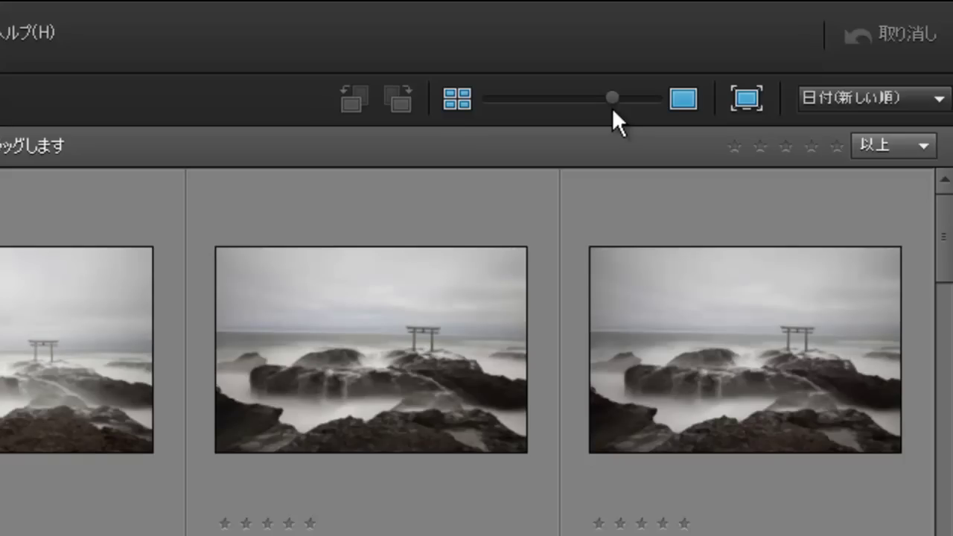
left_click(678, 103)
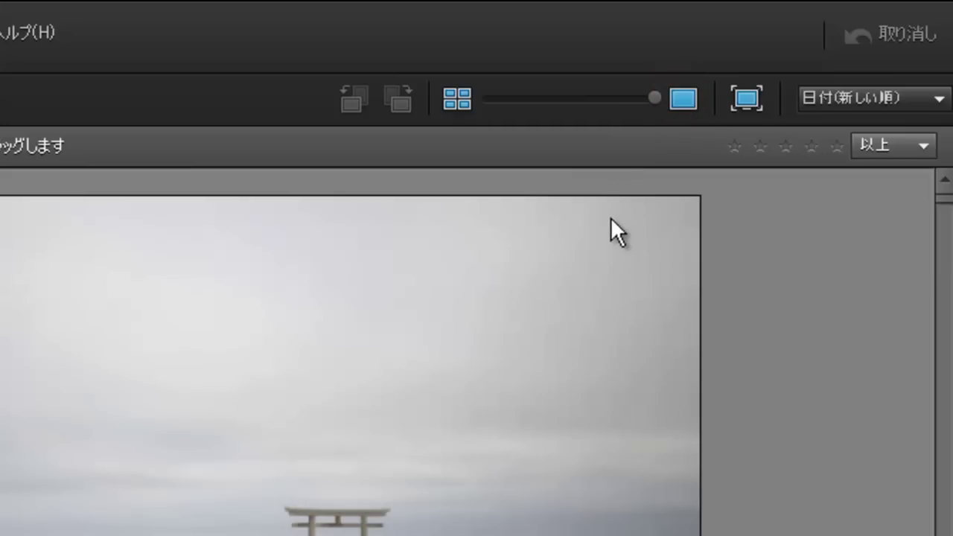
left_click(452, 96)
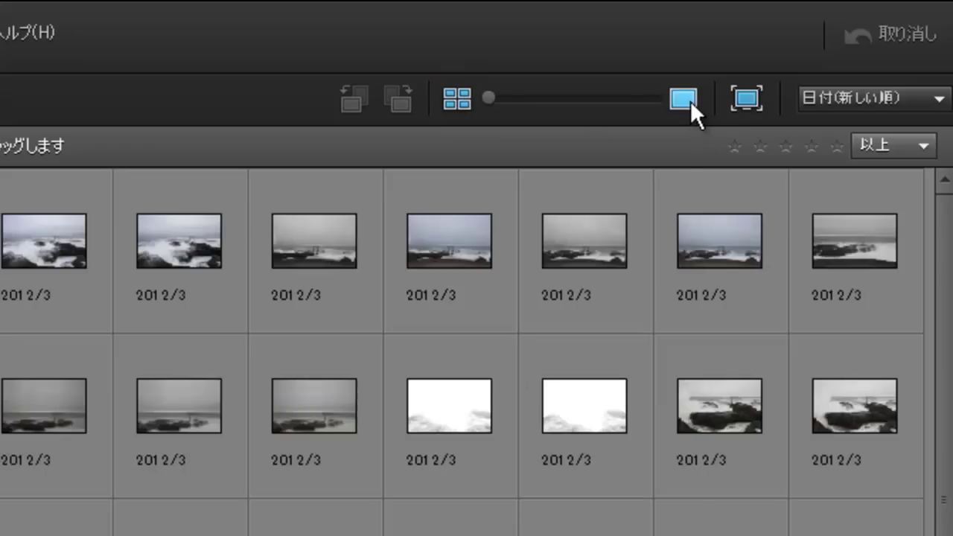
Compare single-photo view with the smallest thumbnail grid, browse the thumbnails, and finish on the single view of the torii seascape
left_click(683, 99)
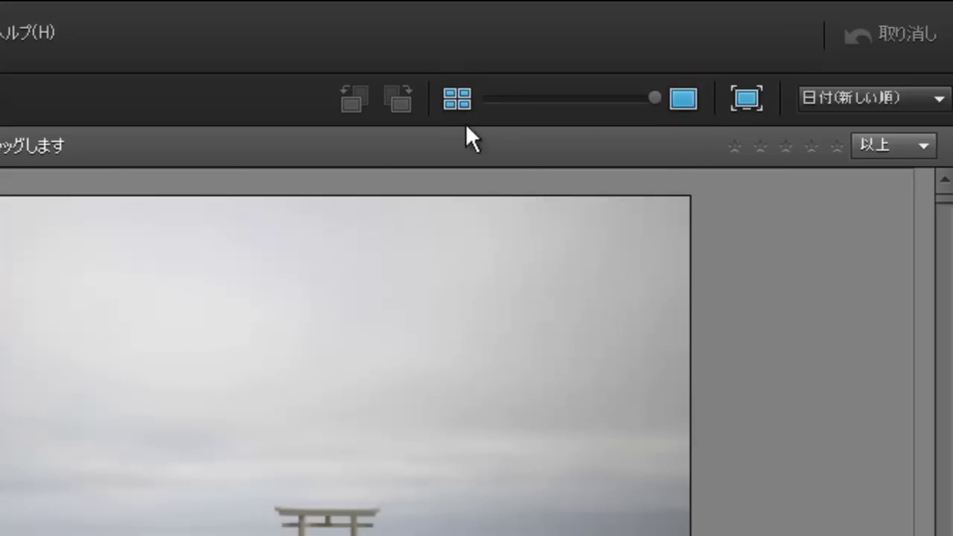
left_click(450, 95)
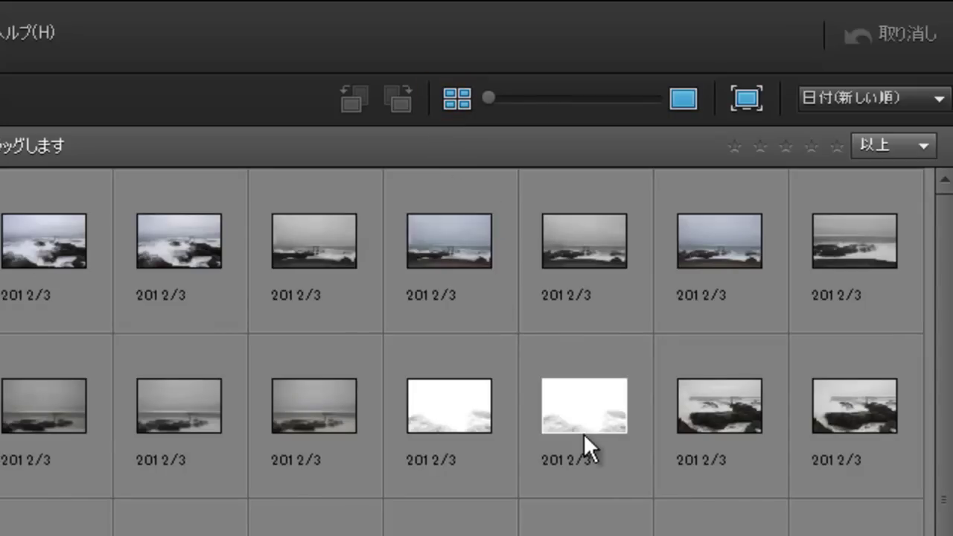
scroll(584, 434, "down", 1)
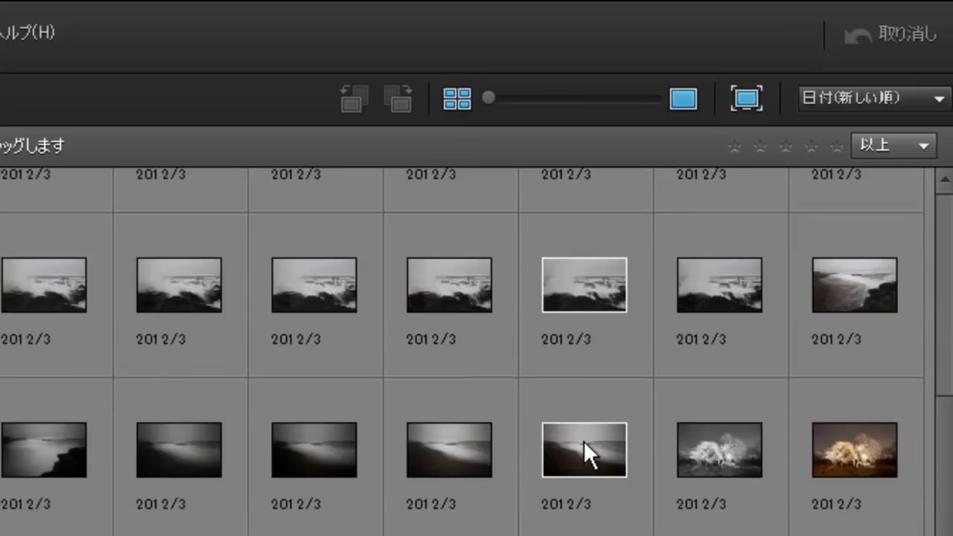
scroll(584, 438, "down", 1)
left_click(683, 97)
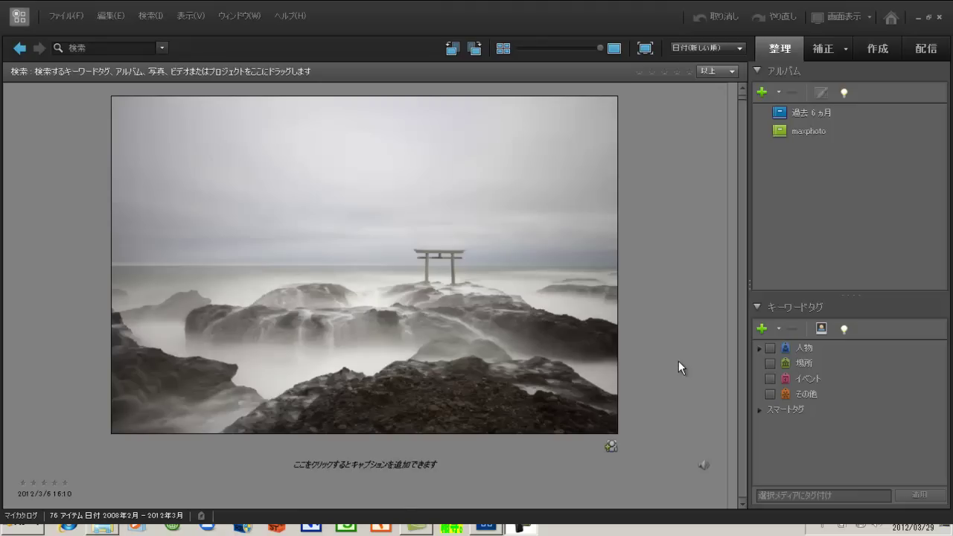
left_click(678, 365)
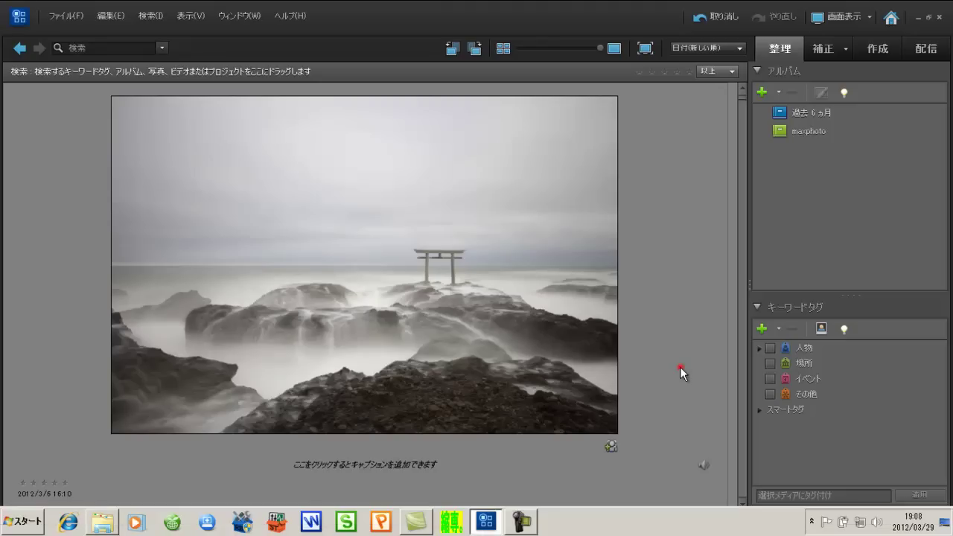